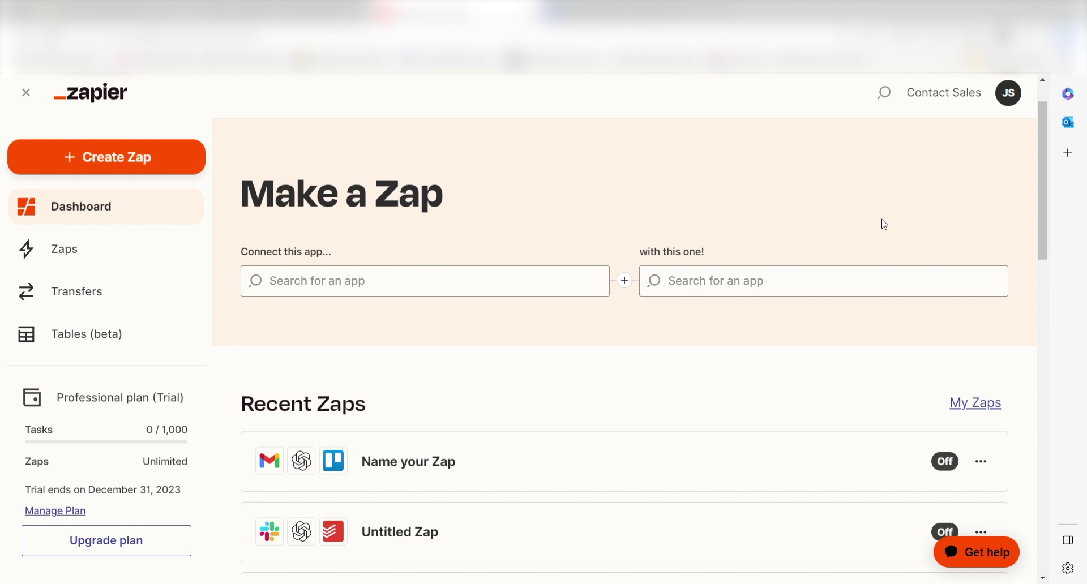
Start a new Zap with Gmail's New Starred Email event as its trigger.
{"action": "left_click", "coordinate": [122, 170]}
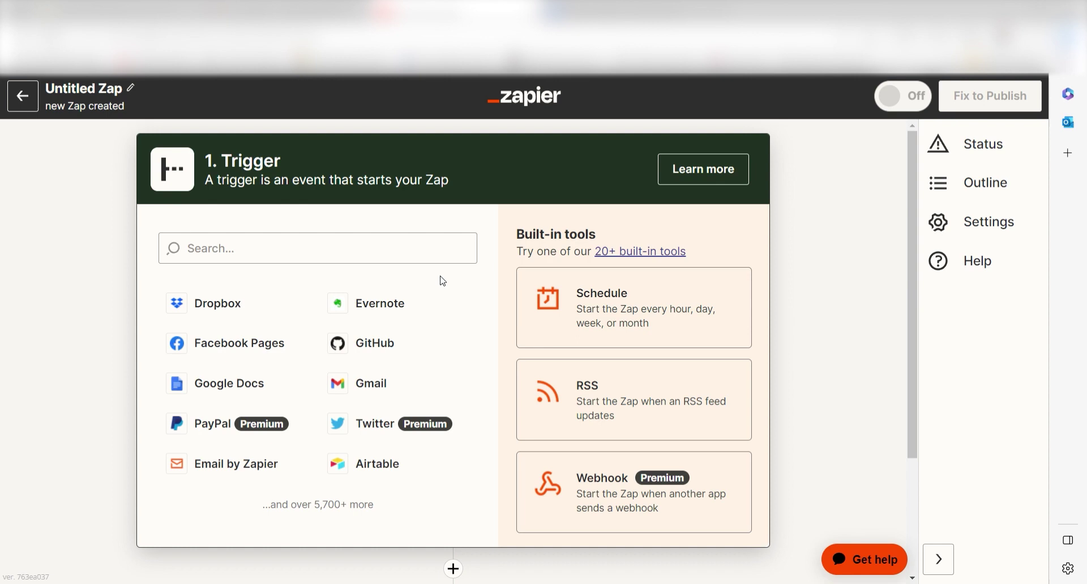
{"action": "left_click", "coordinate": [420, 256]}
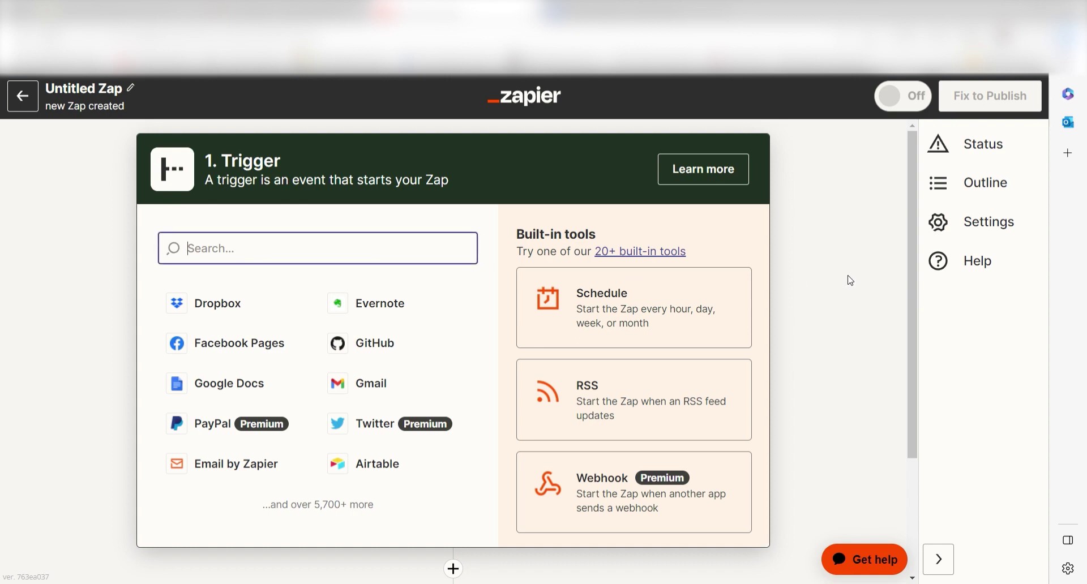
{"action": "type", "text": "gmail"}
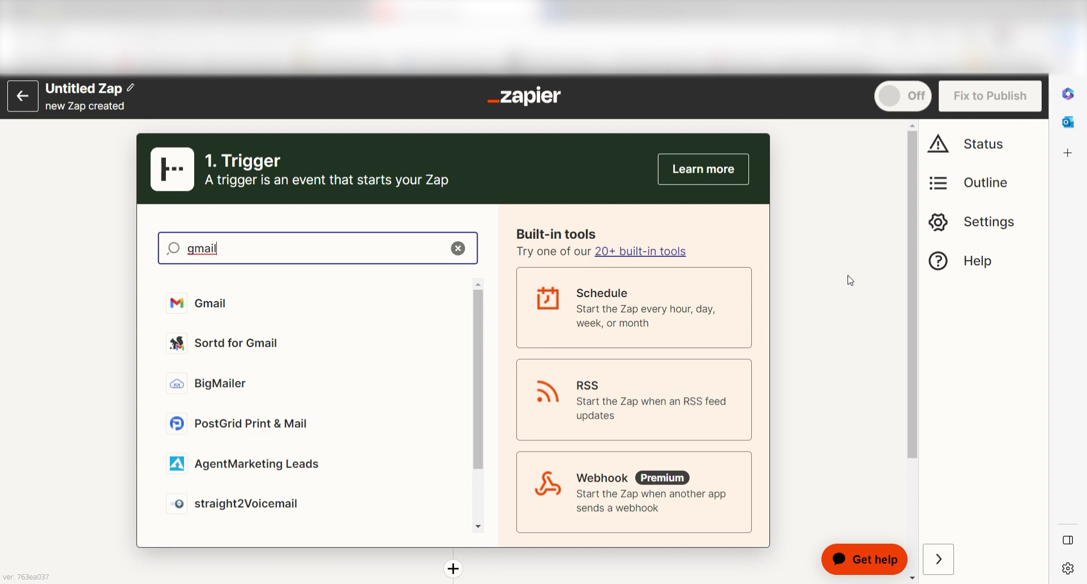
{"action": "left_click", "coordinate": [270, 304]}
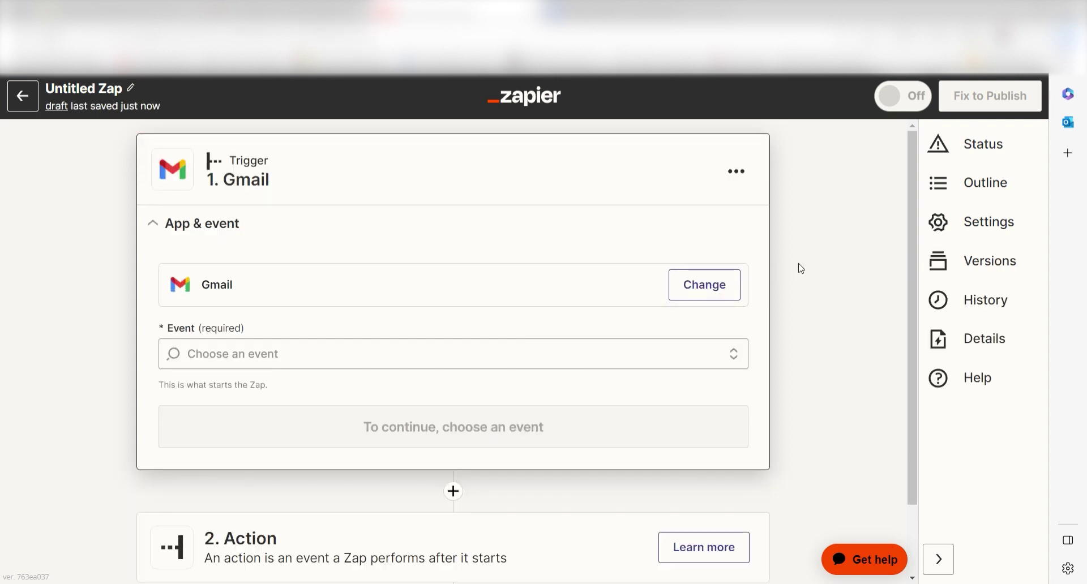
{"action": "left_click", "coordinate": [731, 361]}
{"action": "left_click", "coordinate": [348, 546]}
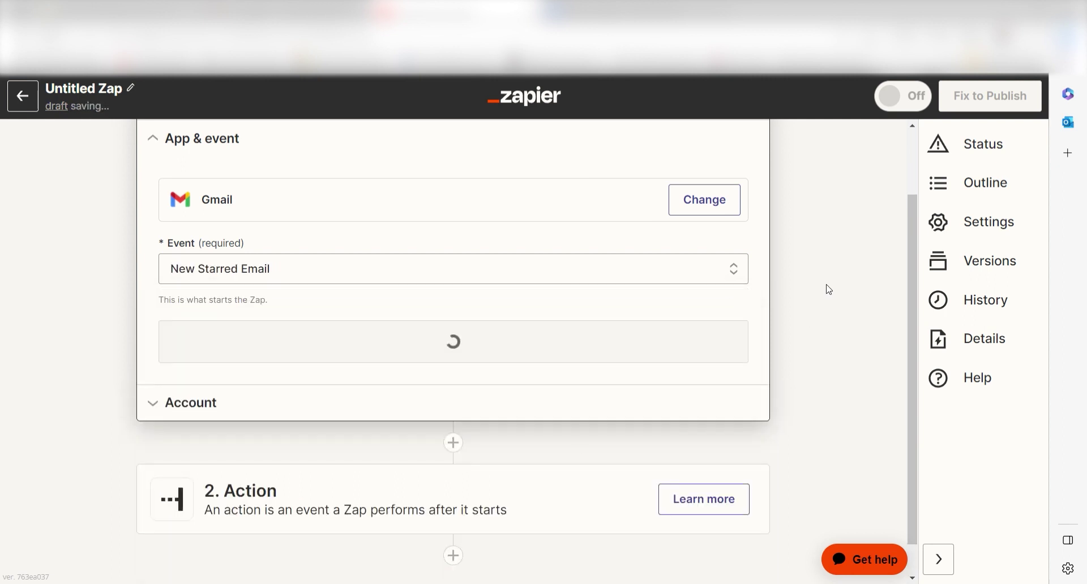
{"action": "left_click", "coordinate": [696, 341]}
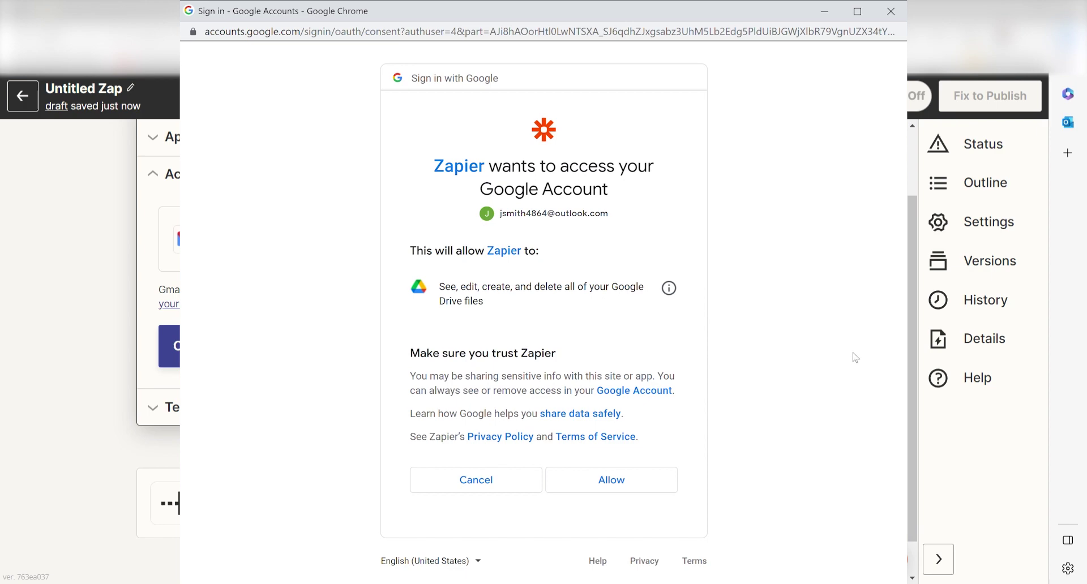
Allow Google access, confirm the Gmail account, and test the trigger to load a starred email.
{"action": "left_click", "coordinate": [616, 481]}
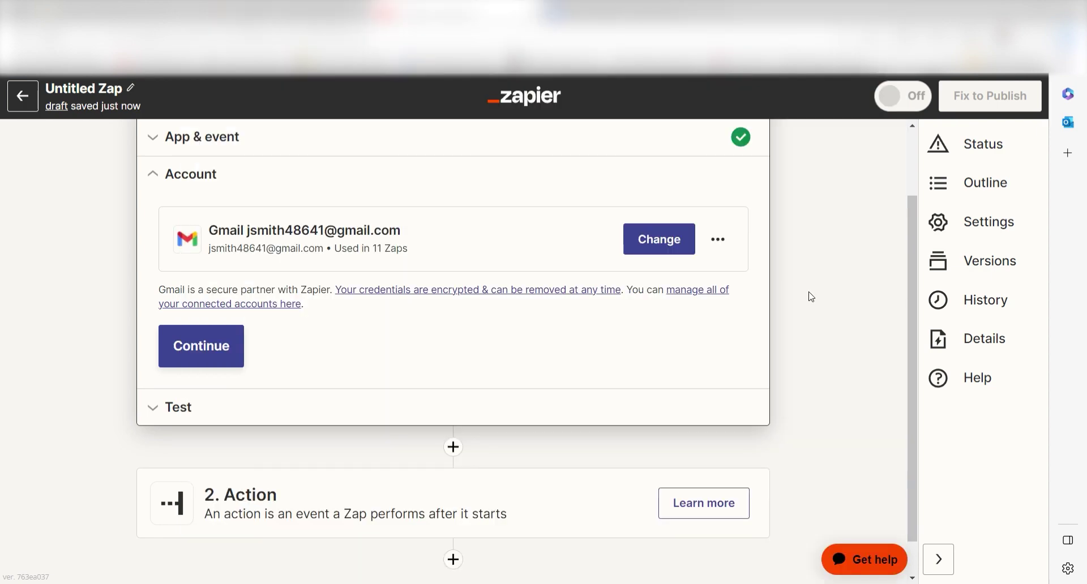
{"action": "left_click", "coordinate": [208, 358]}
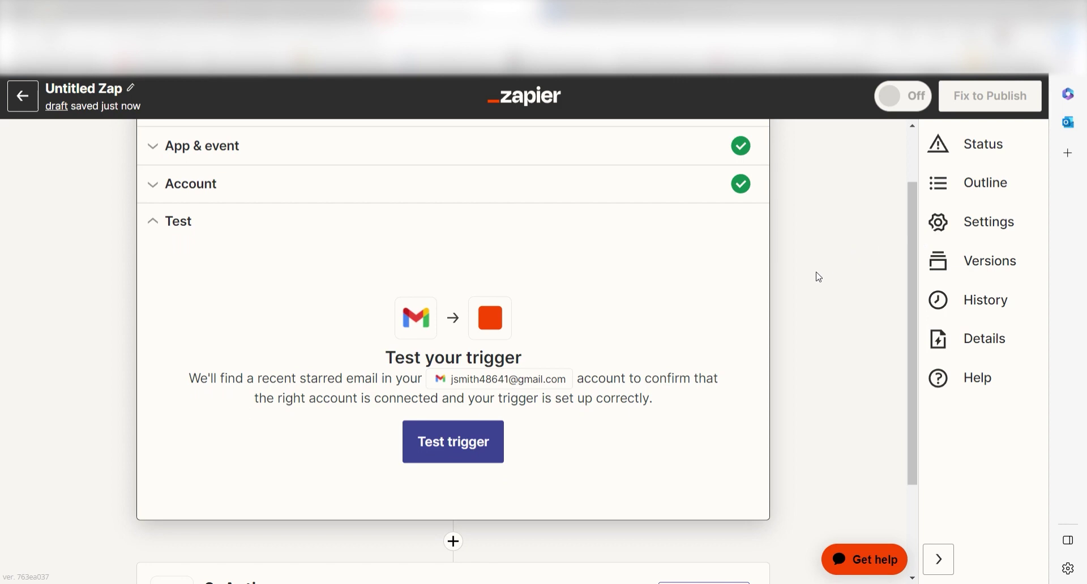
{"action": "left_click", "coordinate": [493, 446]}
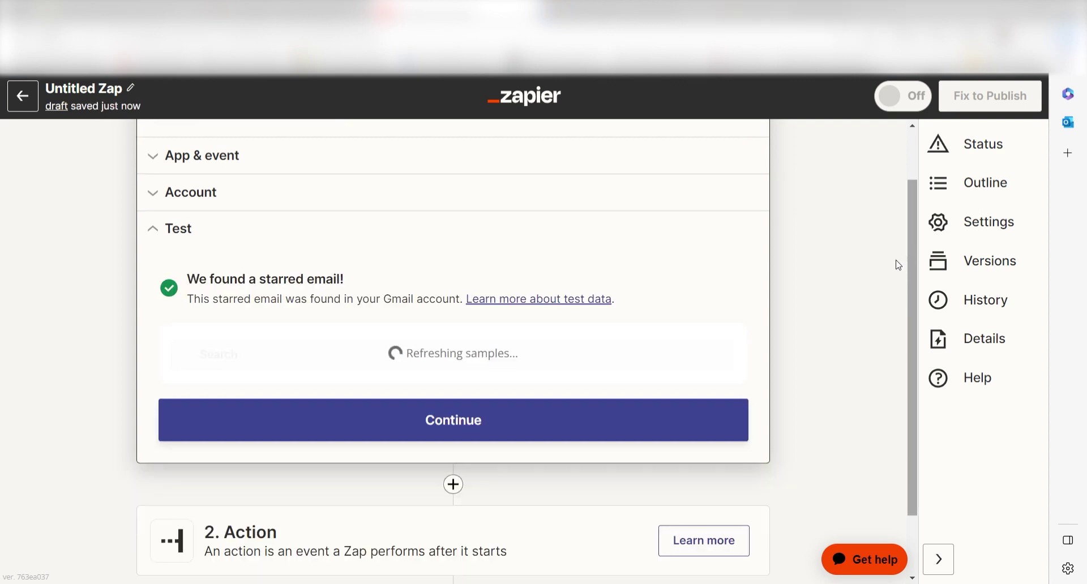
{"action": "scroll", "coordinate": [907, 211], "scroll_direction": "down", "scroll_amount": 4}
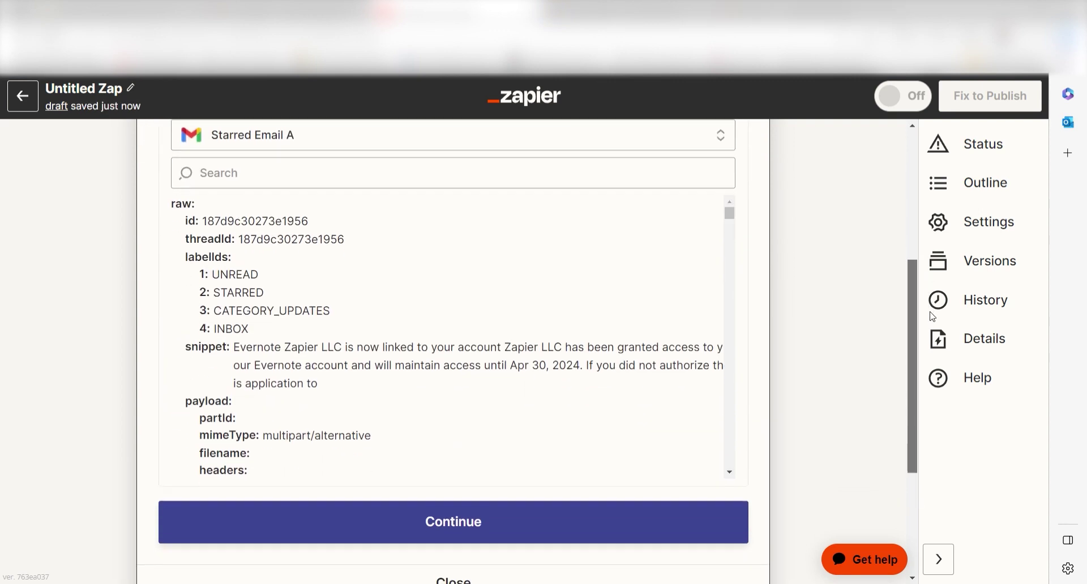
Add an OpenAI action step using the Send Prompt event.
{"action": "left_click", "coordinate": [514, 510]}
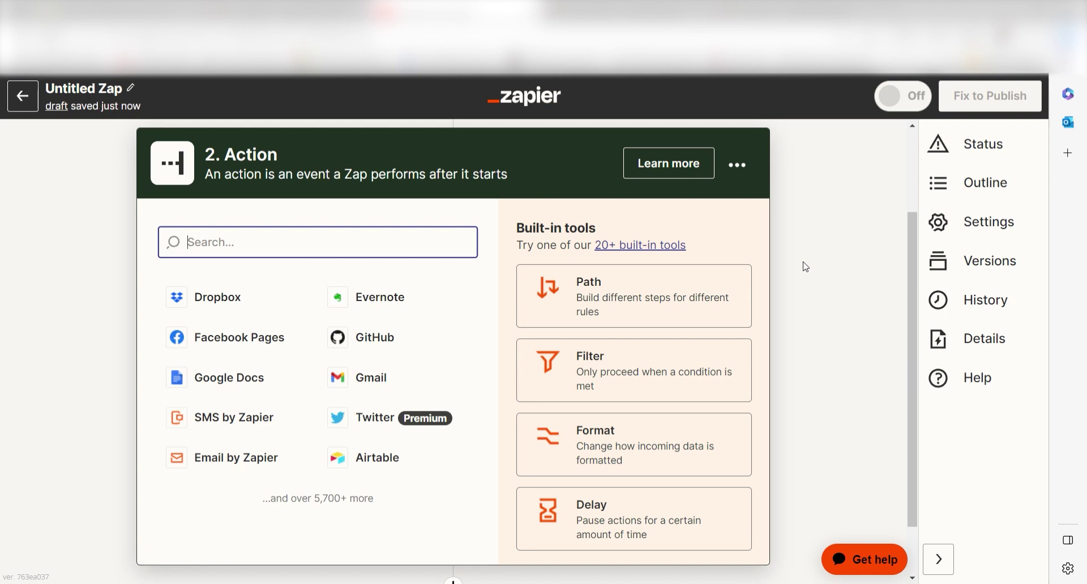
{"action": "type", "text": "openai"}
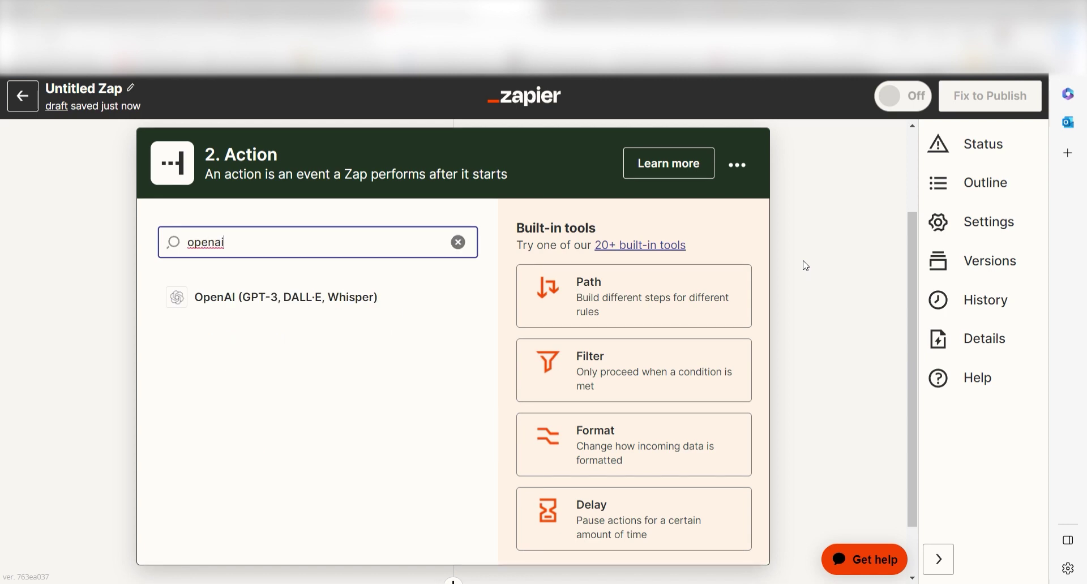
{"action": "left_click", "coordinate": [371, 295]}
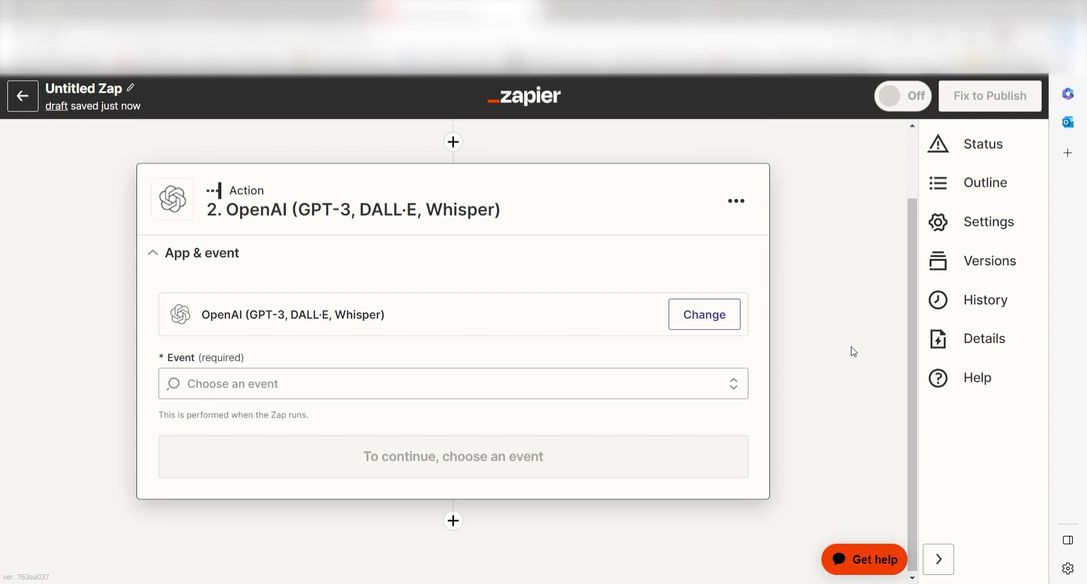
{"action": "left_click", "coordinate": [722, 389]}
{"action": "type", "text": "send"}
{"action": "key", "text": "Return"}
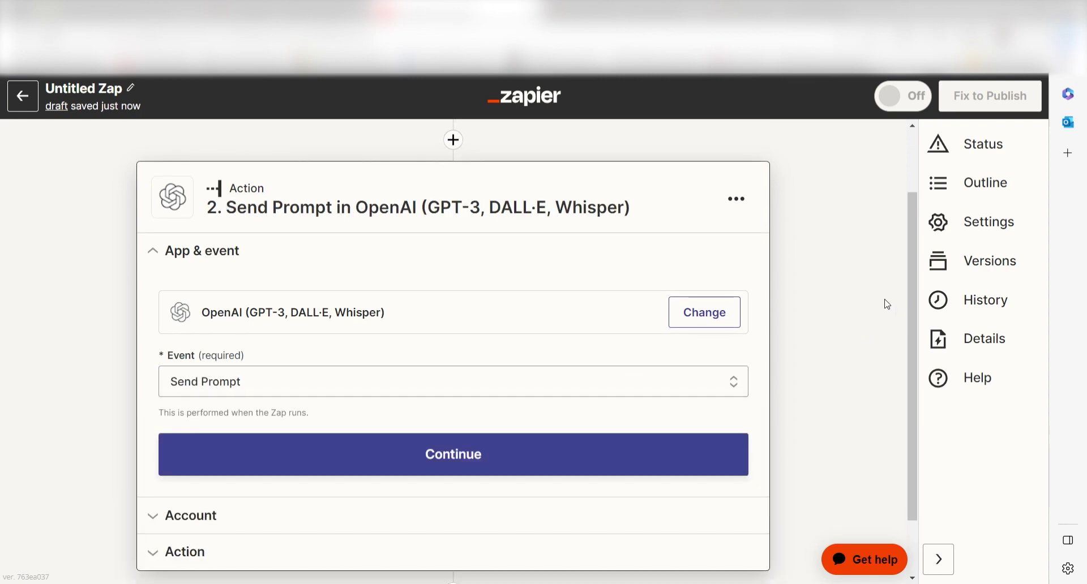
{"action": "left_click", "coordinate": [665, 449]}
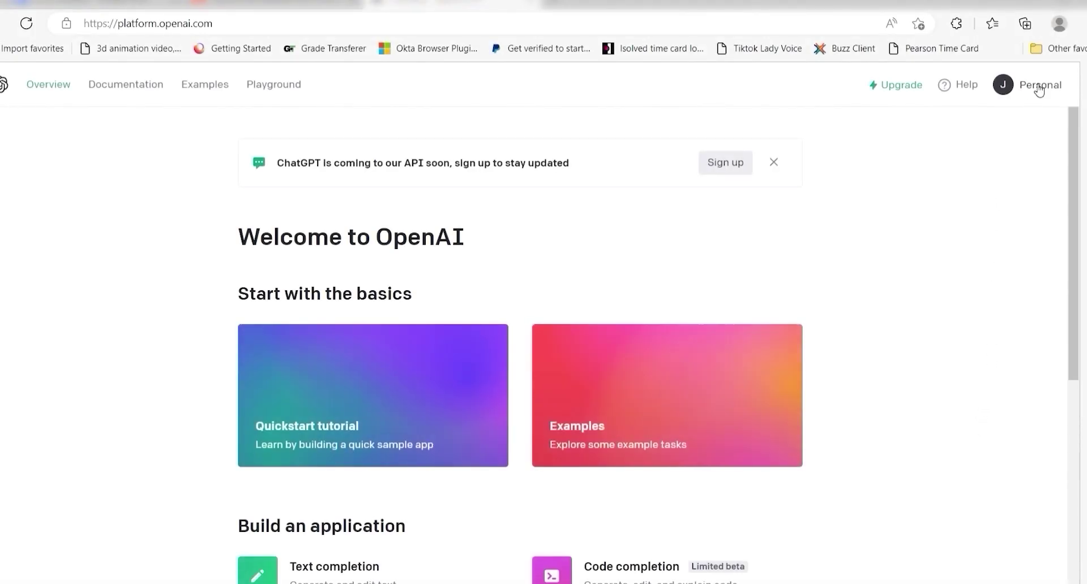
Create a new secret key on the OpenAI API keys page and copy it.
{"action": "left_click", "coordinate": [1039, 88]}
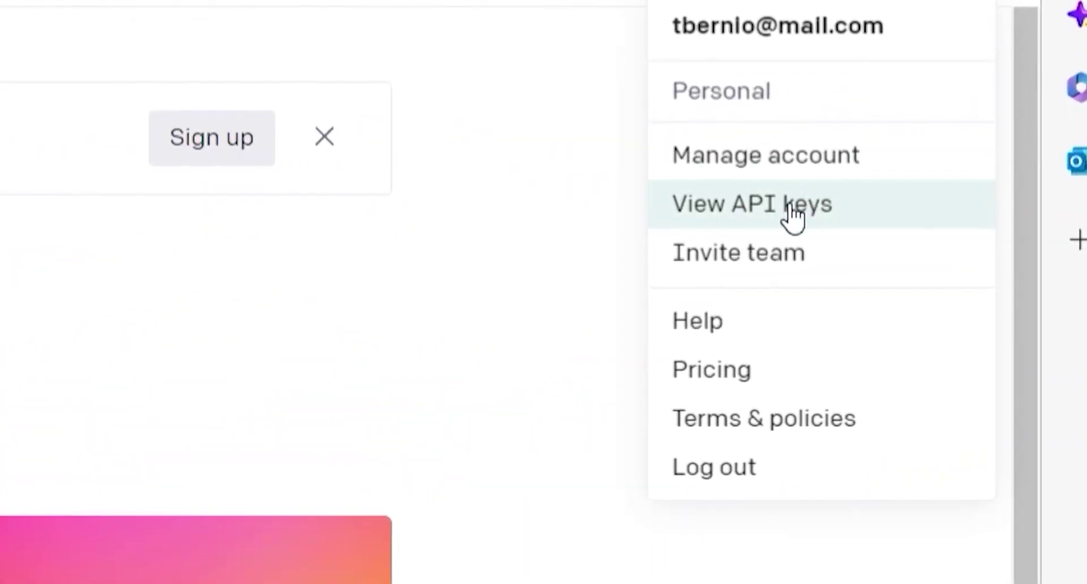
{"action": "left_click", "coordinate": [940, 193]}
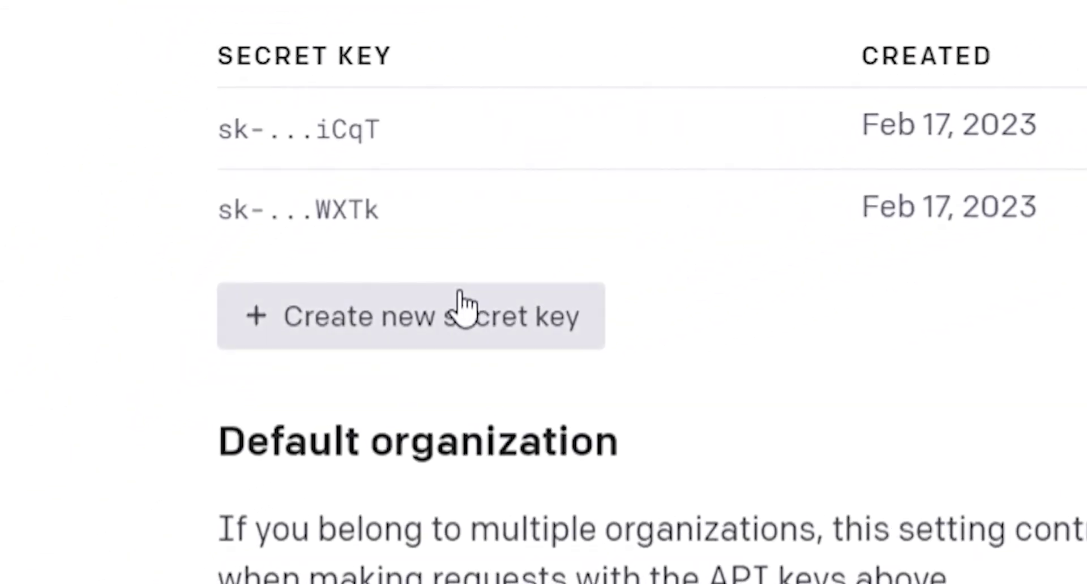
{"action": "left_click", "coordinate": [325, 385]}
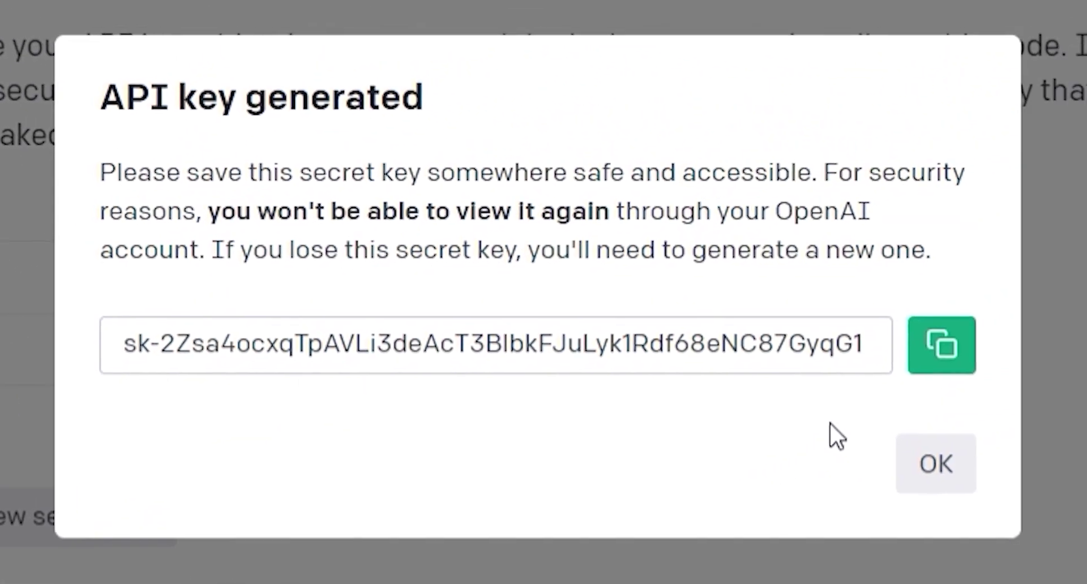
{"action": "left_click", "coordinate": [972, 342]}
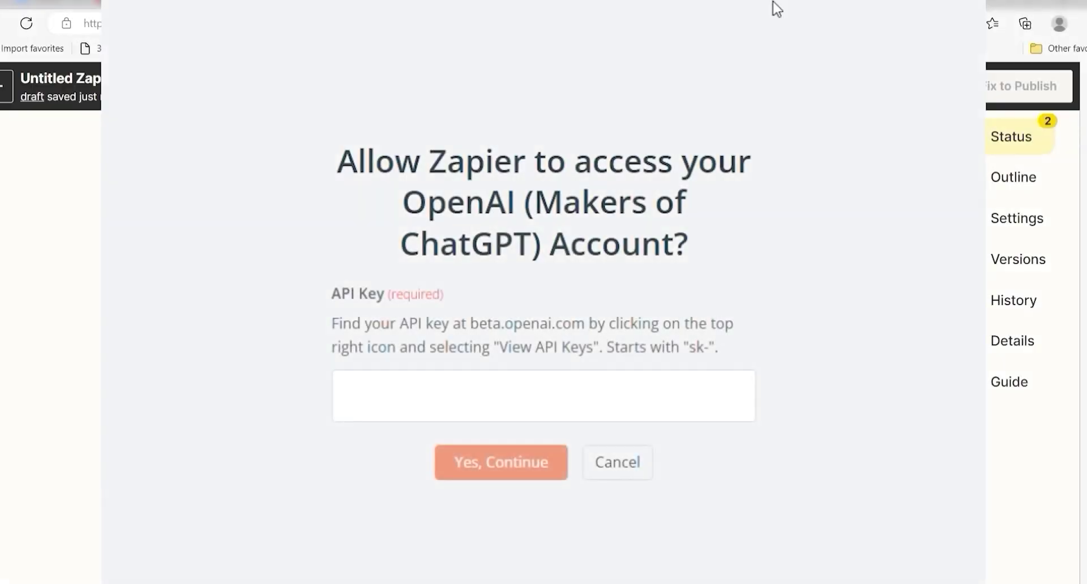
Paste the copied API key to connect the OpenAI account in Zapier.
{"action": "left_click", "coordinate": [634, 404]}
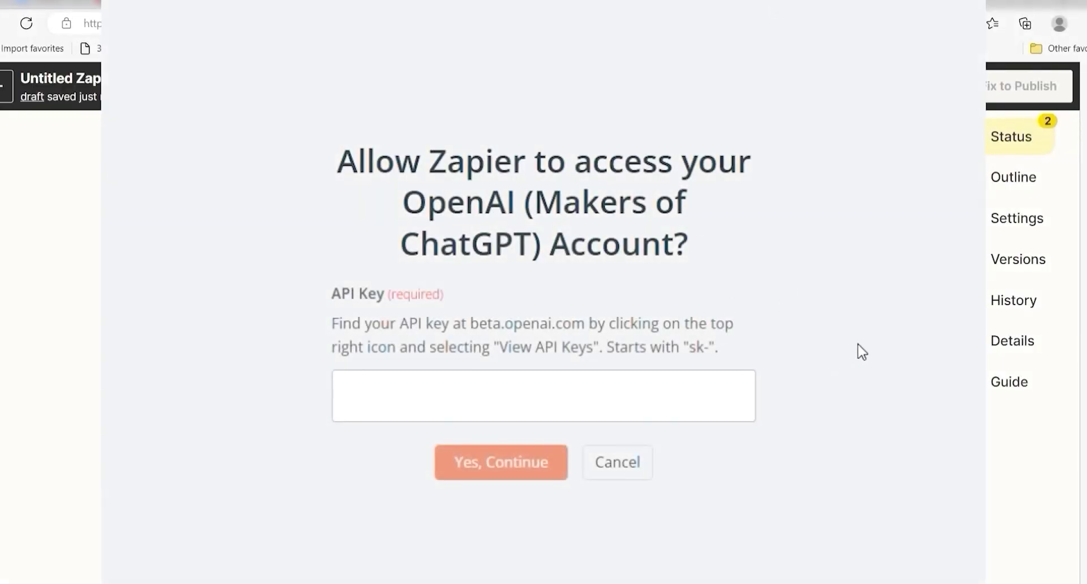
{"action": "key", "text": "ctrl+v"}
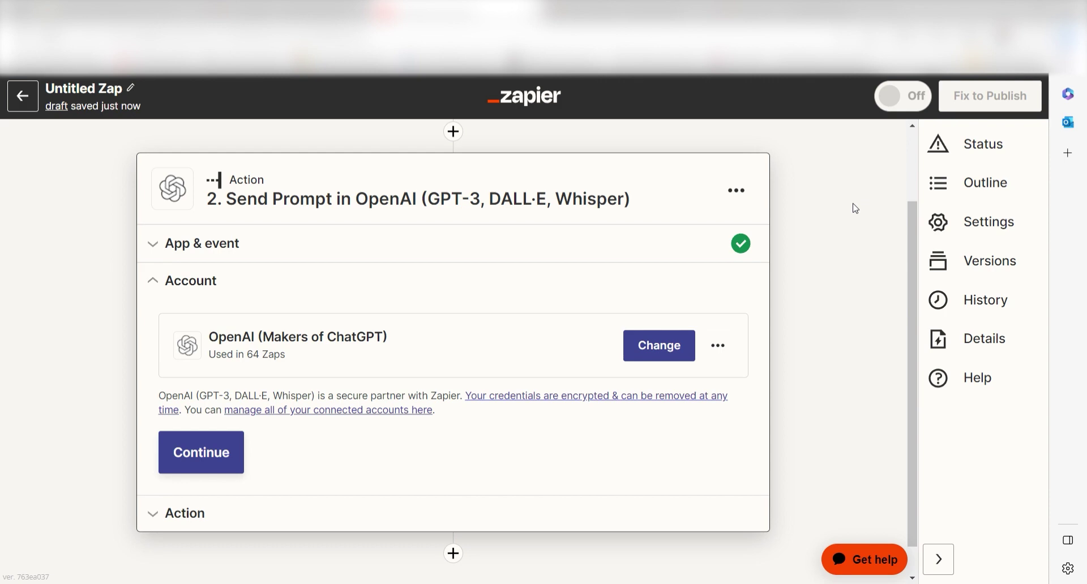
{"action": "left_click", "coordinate": [238, 455]}
{"action": "left_click_drag", "start_coordinate": [914, 274], "coordinate": [916, 299]}
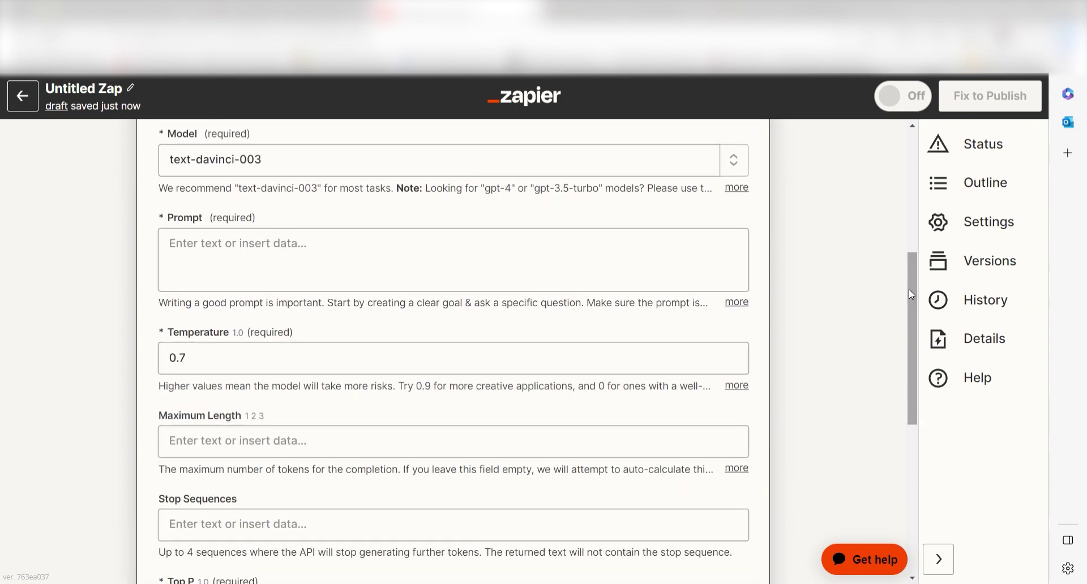
Set the prompt to 'Write a summary of this text in less than 100 words:' plus the Gmail Body Plain.
{"action": "left_click", "coordinate": [547, 247]}
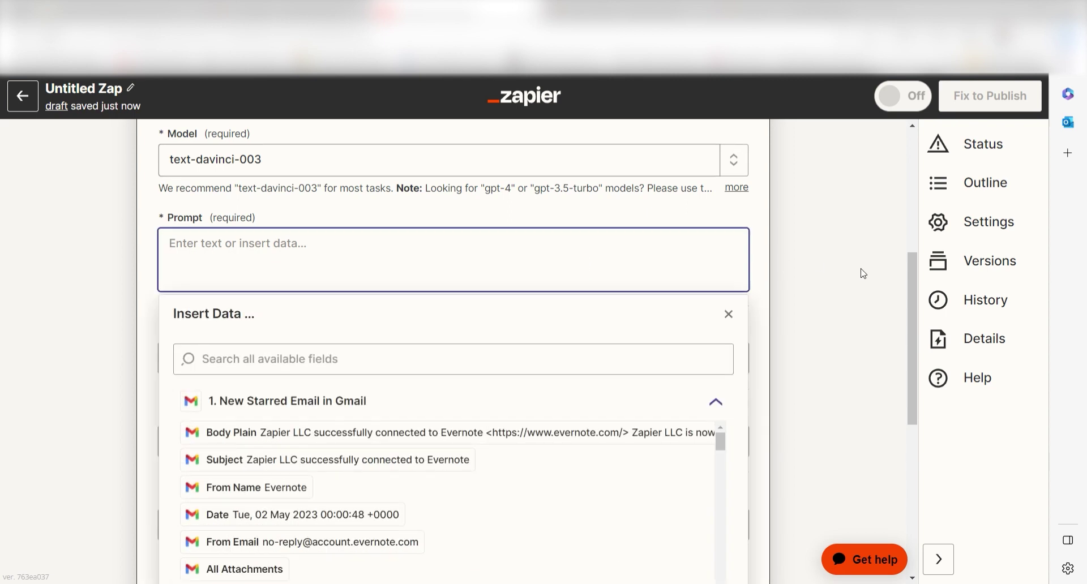
{"action": "type", "text": "Write a sum"}
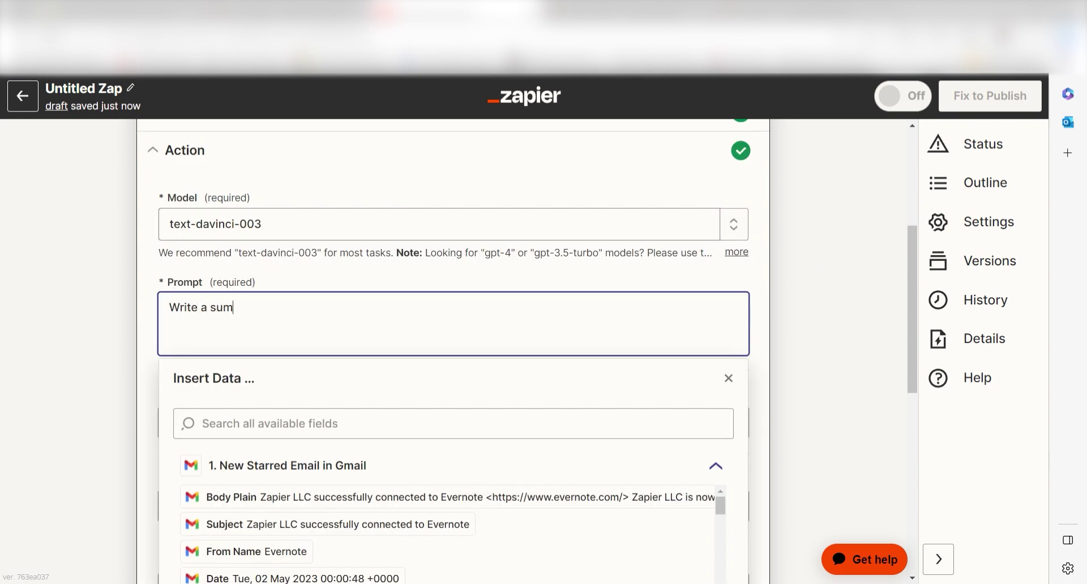
{"action": "type", "text": "mary of this text in less than 100 words"}
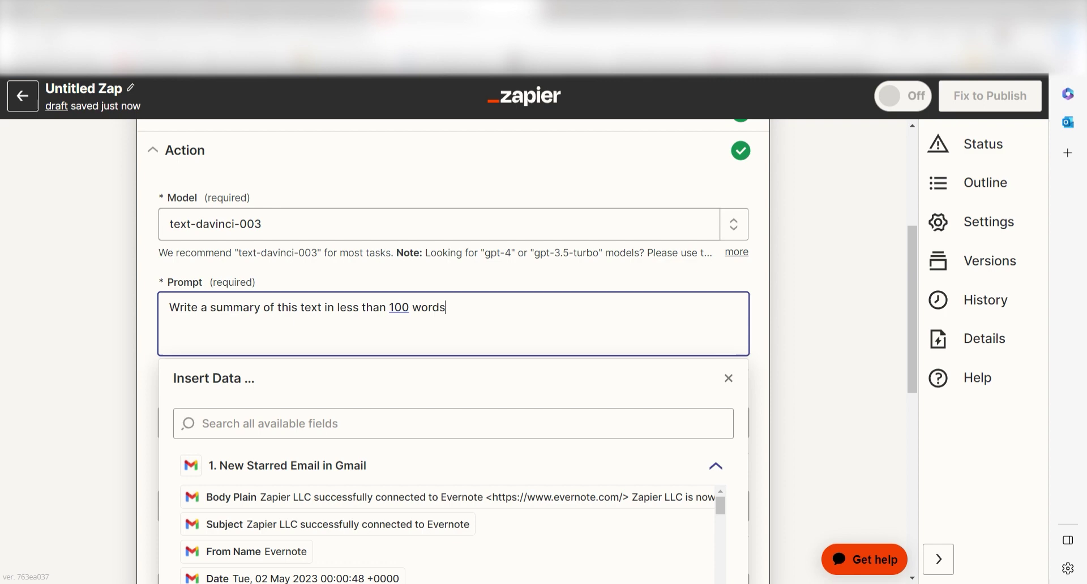
{"action": "type", "text": ":"}
{"action": "left_click", "coordinate": [374, 497]}
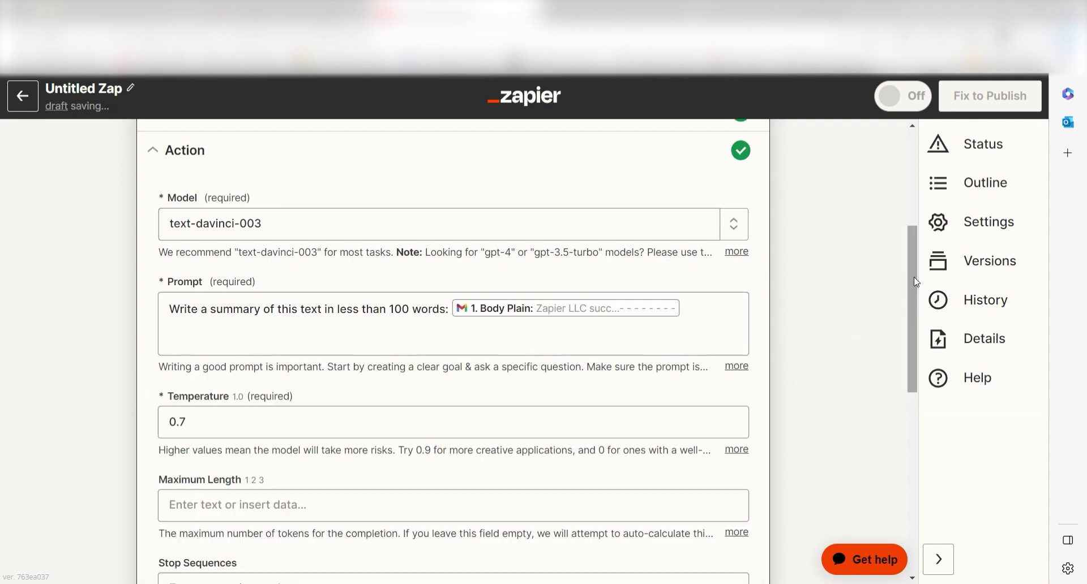
{"action": "left_click_drag", "start_coordinate": [912, 276], "coordinate": [911, 451]}
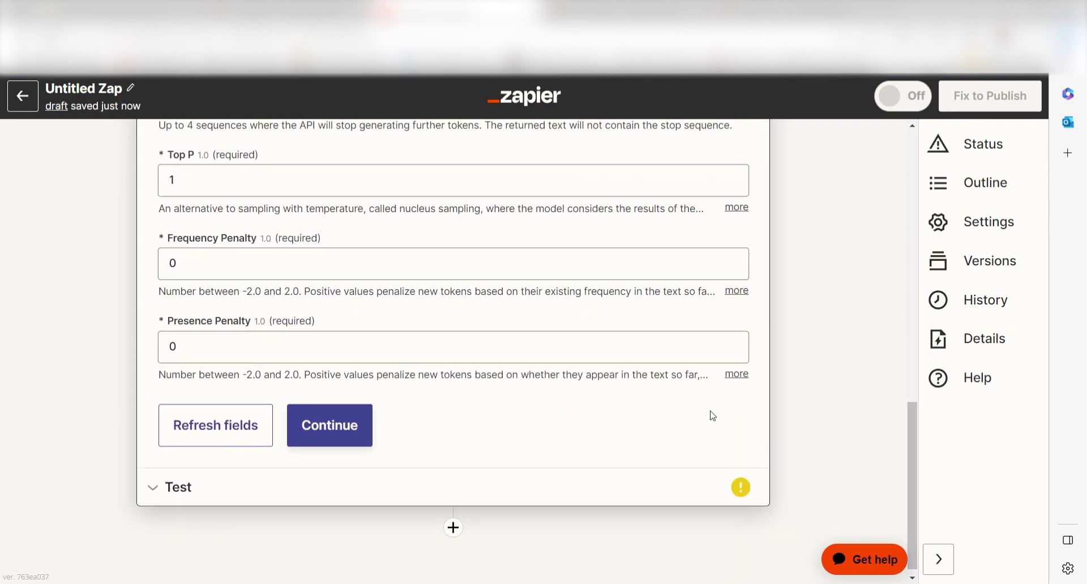
Test the OpenAI step and review the generated summary.
{"action": "left_click", "coordinate": [311, 436]}
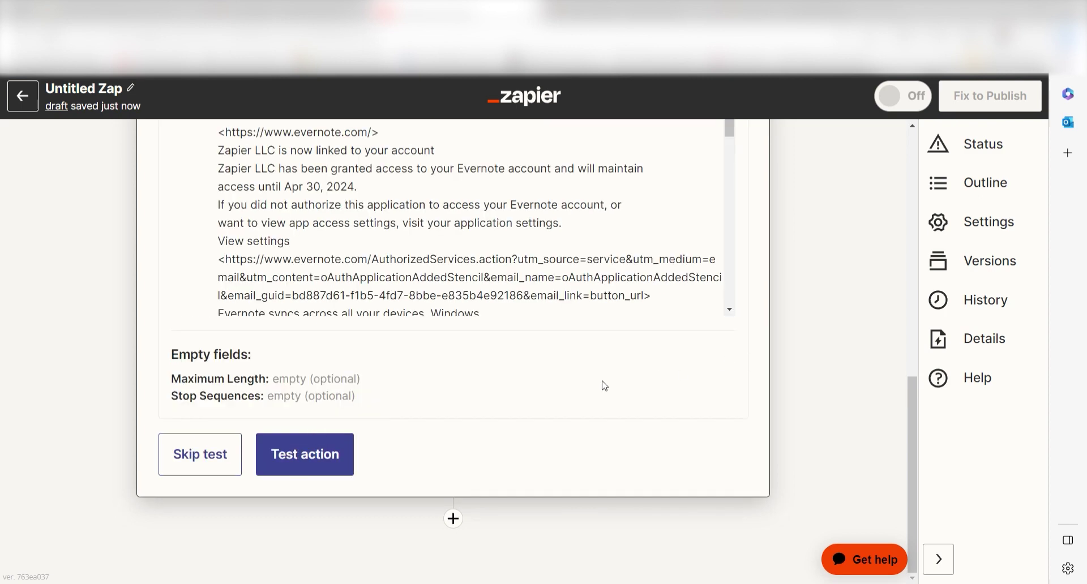
{"action": "left_click", "coordinate": [334, 477]}
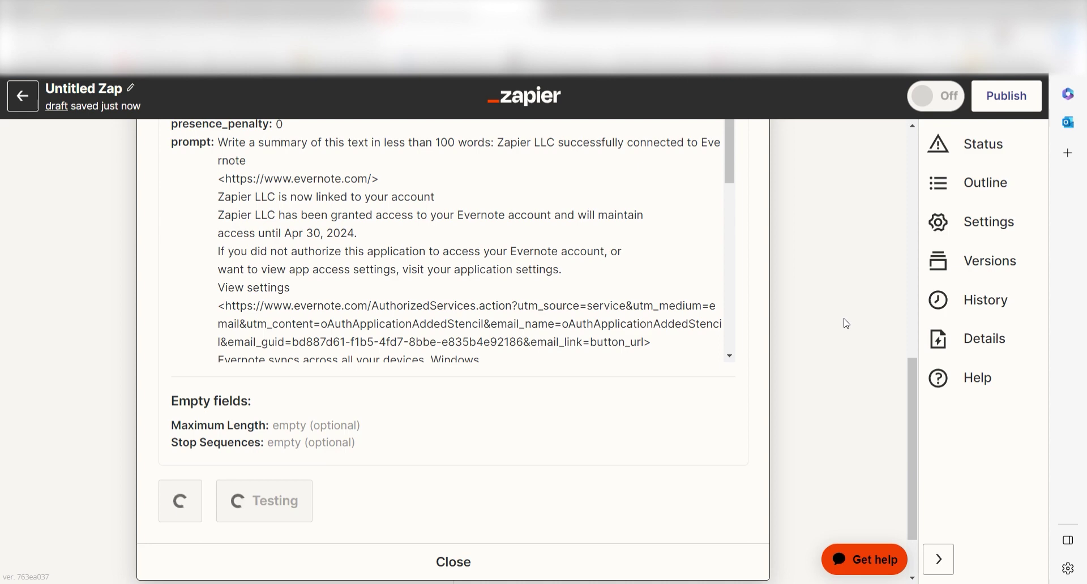
{"action": "scroll", "coordinate": [831, 434], "scroll_direction": "down", "scroll_amount": 1}
{"action": "scroll", "coordinate": [830, 435], "scroll_direction": "down", "scroll_amount": 1}
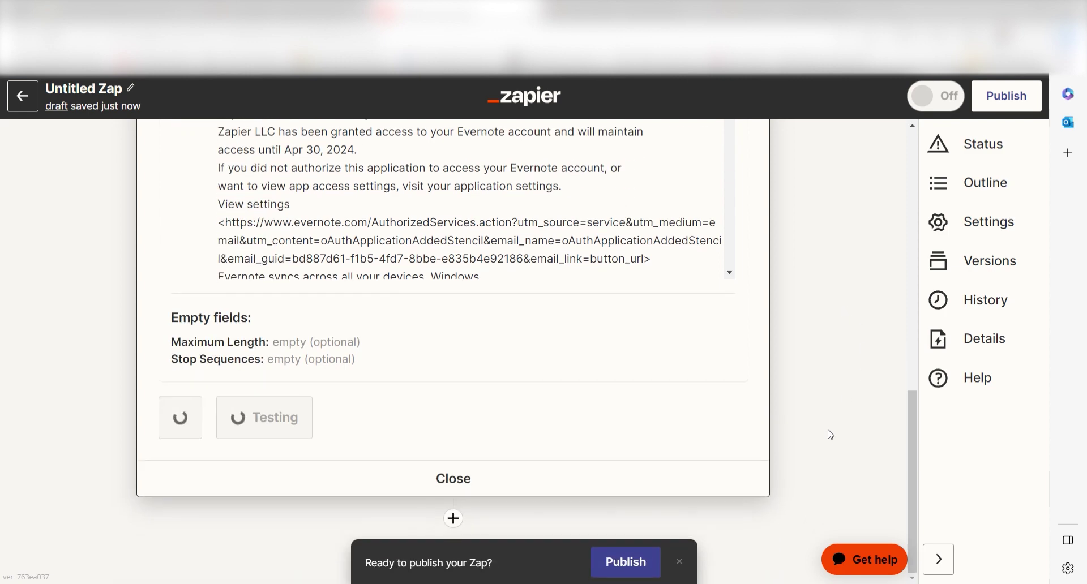
Add a Trello Create Card step using the connected Trello account.
{"action": "left_click", "coordinate": [453, 519]}
{"action": "type", "text": "trell"}
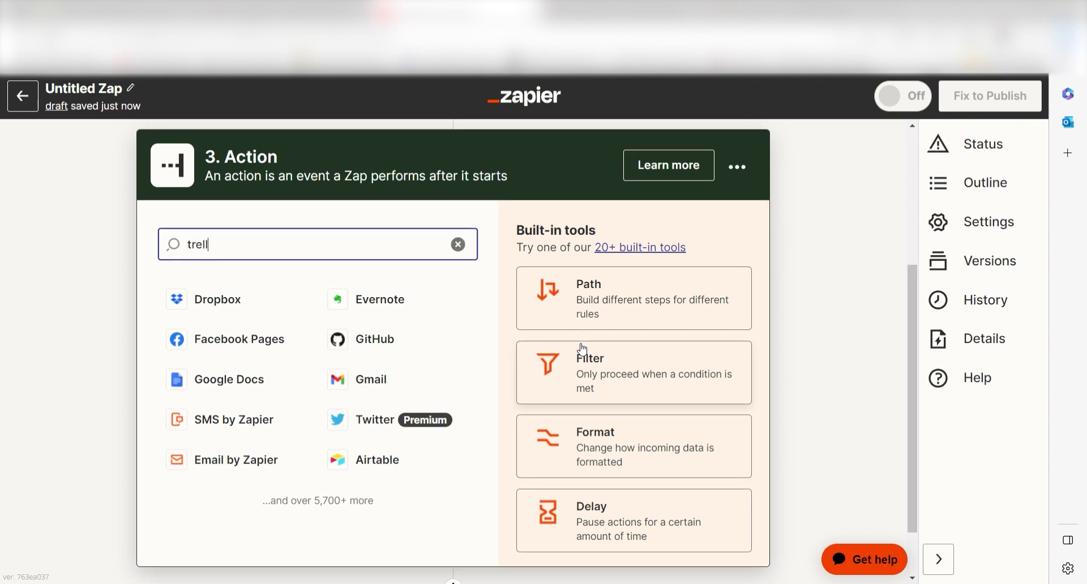
{"action": "type", "text": "o"}
{"action": "left_click", "coordinate": [286, 314]}
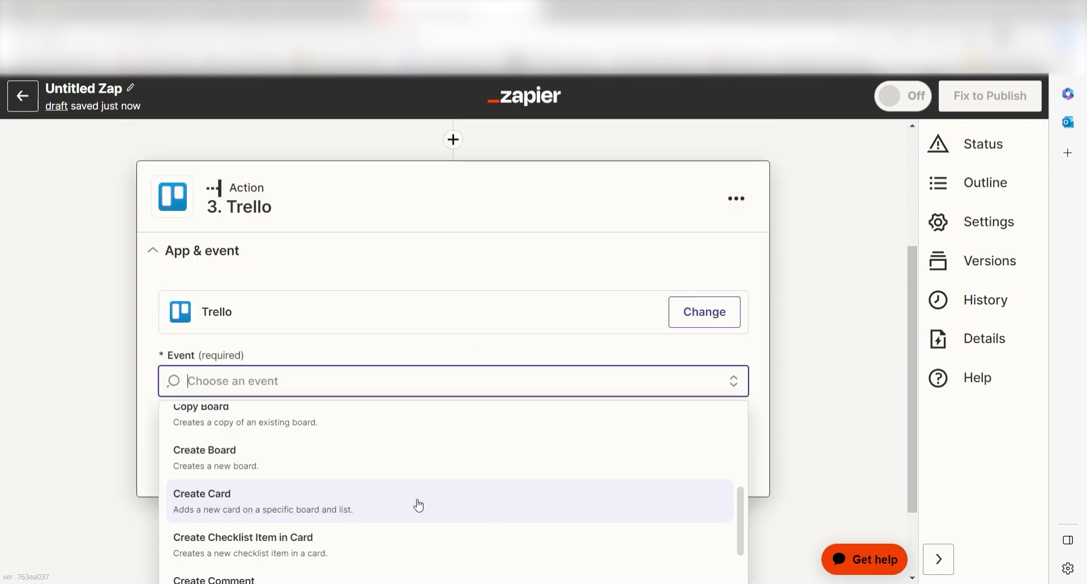
{"action": "left_click", "coordinate": [417, 506]}
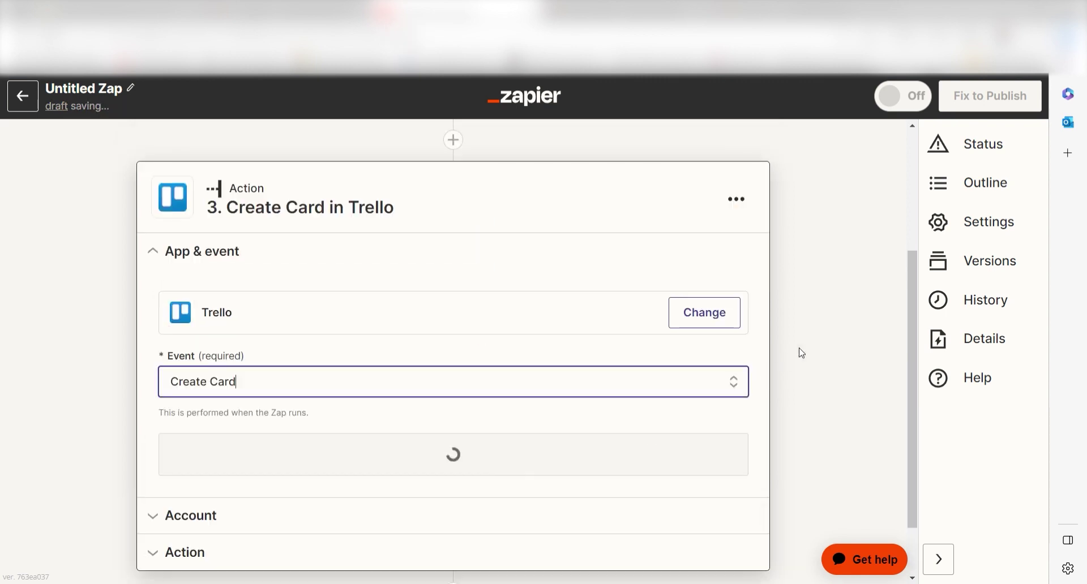
{"action": "left_click", "coordinate": [670, 463]}
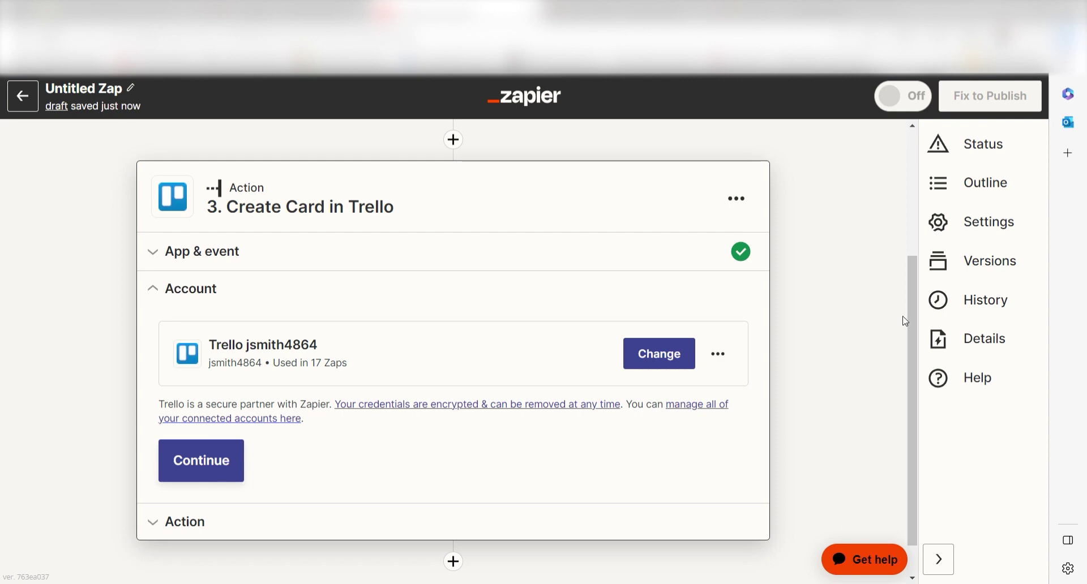
{"action": "left_click", "coordinate": [216, 457]}
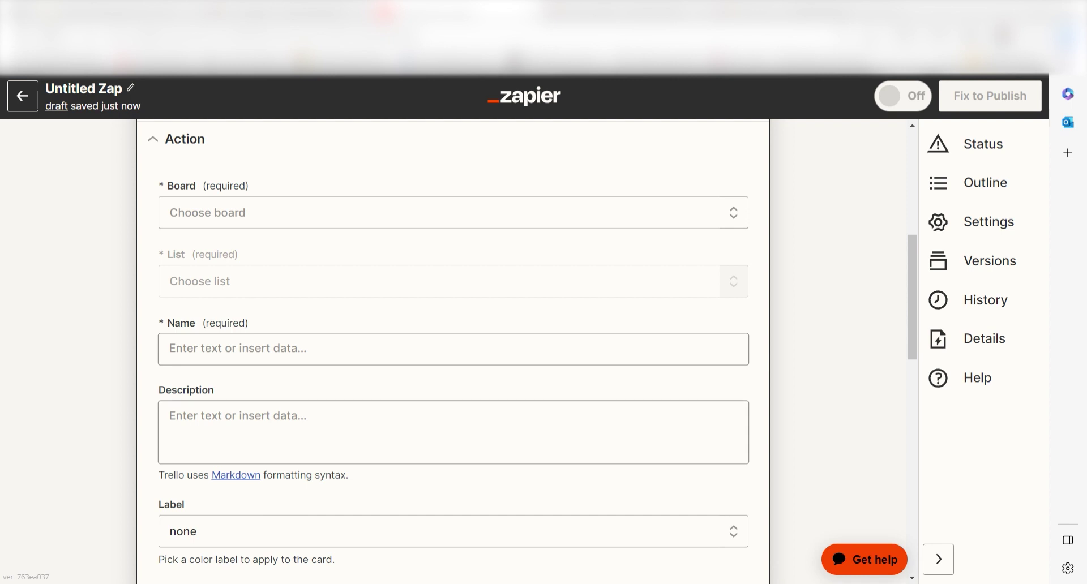
Target the Zapier Projects board's 3. Channels list, naming the card with the email Subject.
{"action": "left_click", "coordinate": [721, 223]}
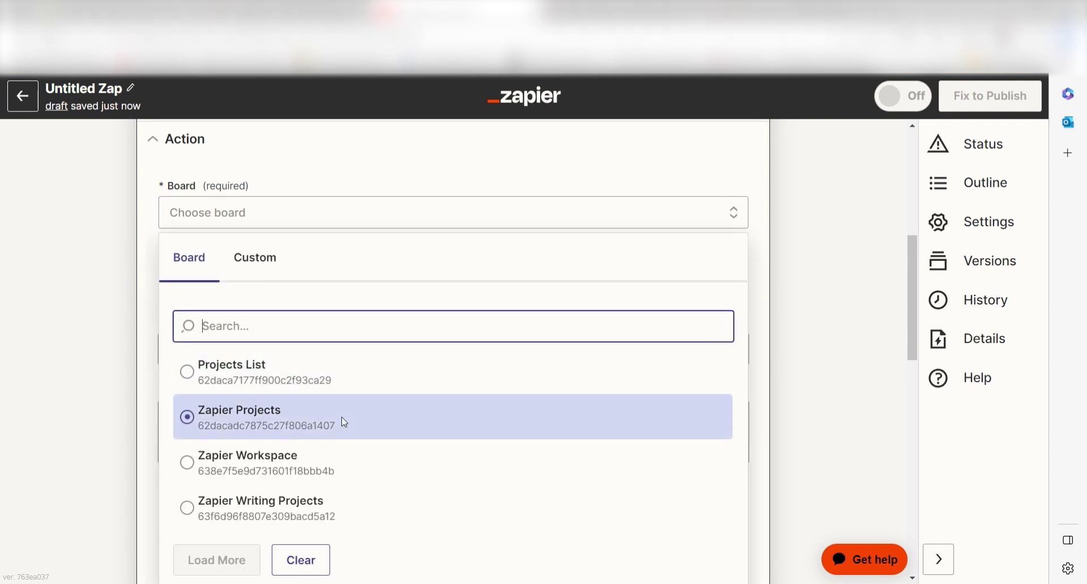
{"action": "left_click", "coordinate": [343, 422]}
{"action": "left_click", "coordinate": [707, 281]}
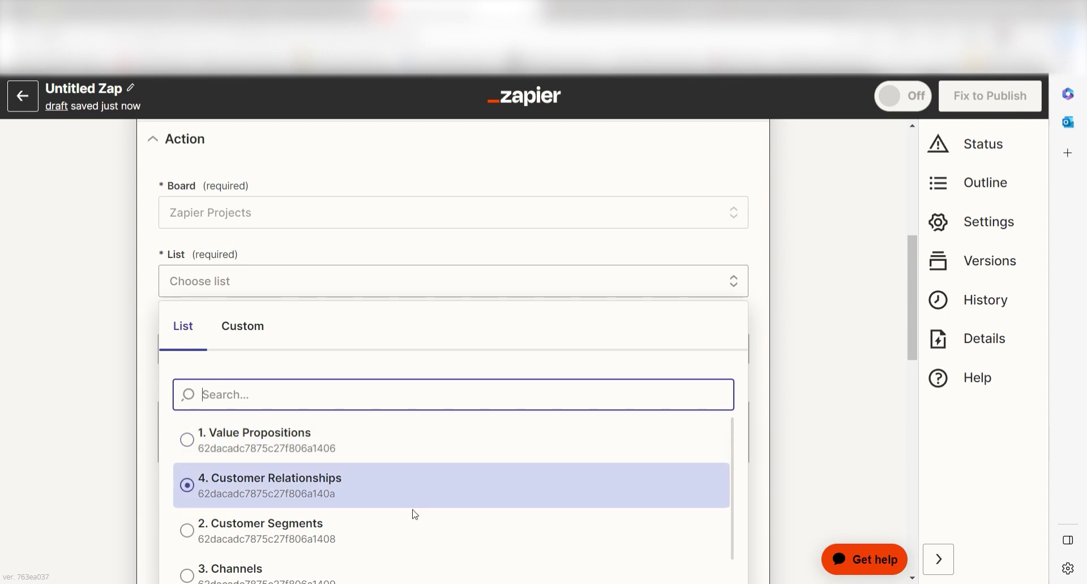
{"action": "left_click", "coordinate": [341, 574]}
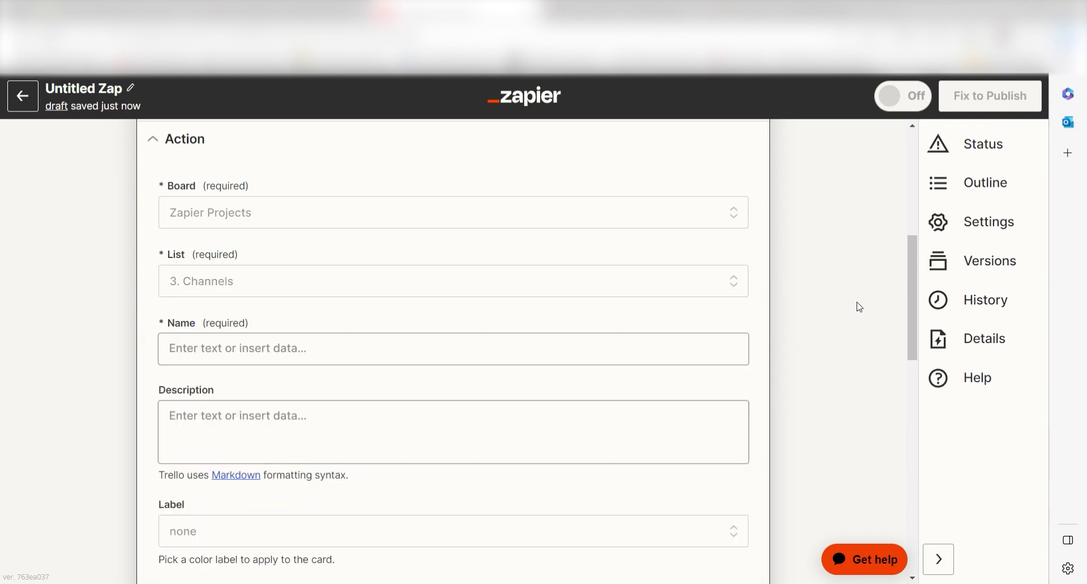
{"action": "left_click", "coordinate": [315, 348]}
{"action": "left_click", "coordinate": [315, 424]}
{"action": "left_click", "coordinate": [804, 282]}
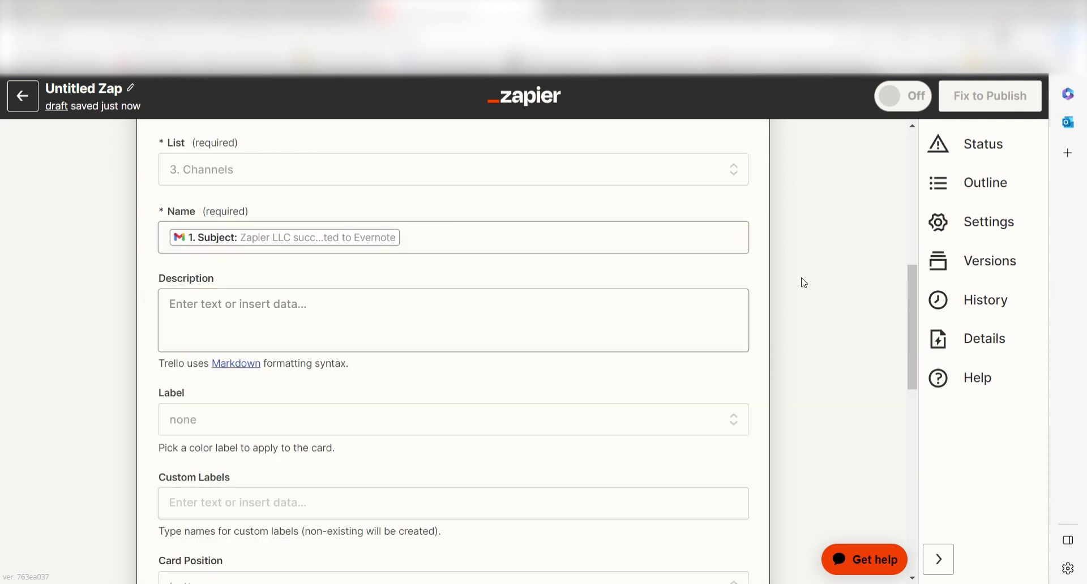
{"action": "left_click", "coordinate": [611, 308]}
Use the OpenAI Response as the card description and test the step to create the card.
{"action": "left_click", "coordinate": [396, 494]}
{"action": "left_click_drag", "start_coordinate": [912, 263], "coordinate": [929, 461]}
{"action": "left_click", "coordinate": [329, 417]}
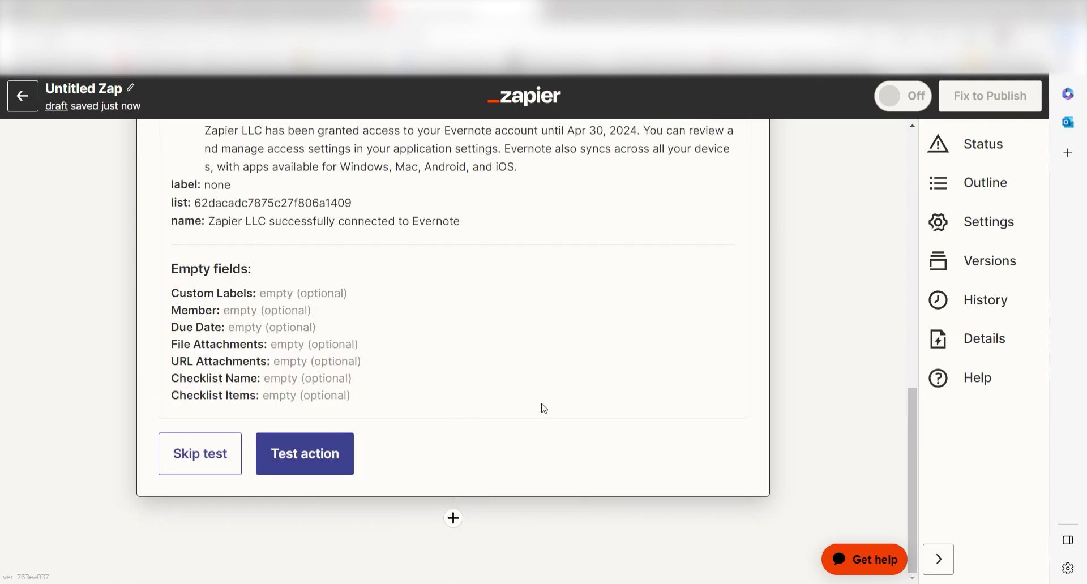
{"action": "left_click", "coordinate": [328, 448]}
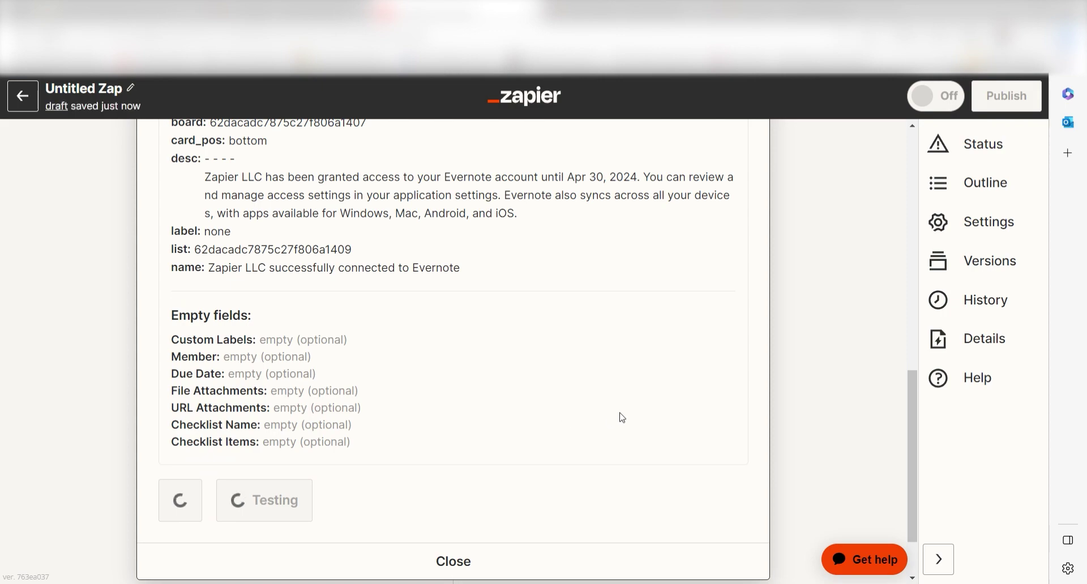
{"action": "left_click_drag", "start_coordinate": [912, 398], "coordinate": [918, 429]}
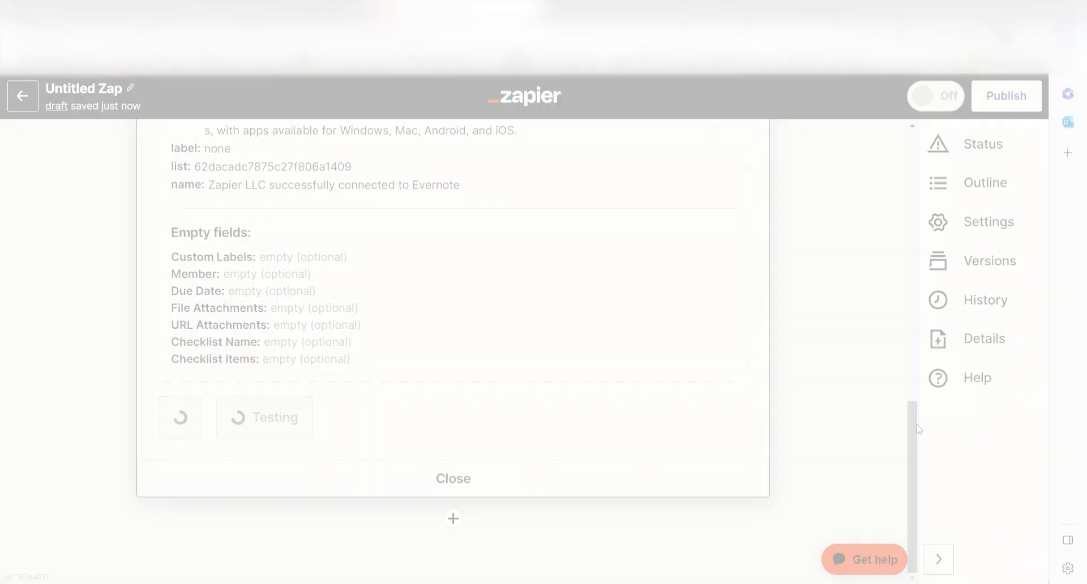